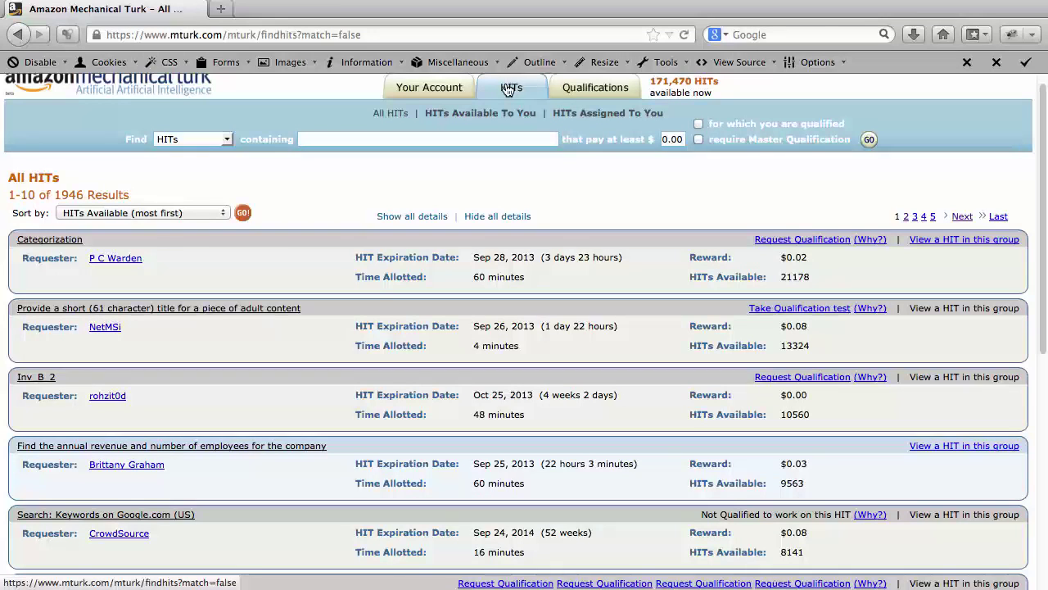
- List the HITs available to you, expand the annual revenue and number of employees HIT, and highlight its description
left_click(465, 114)
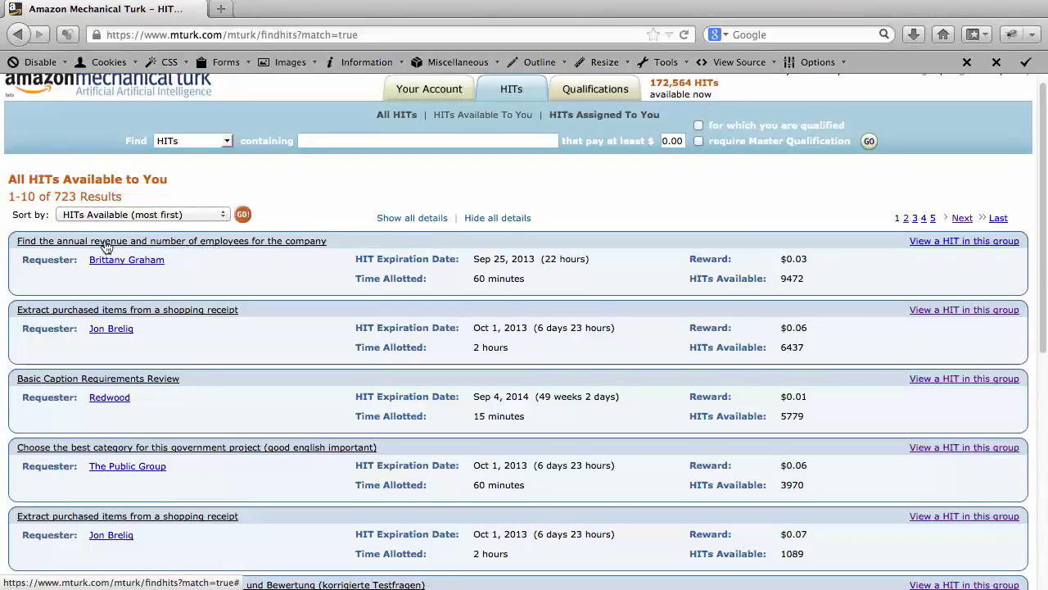
left_click(268, 244)
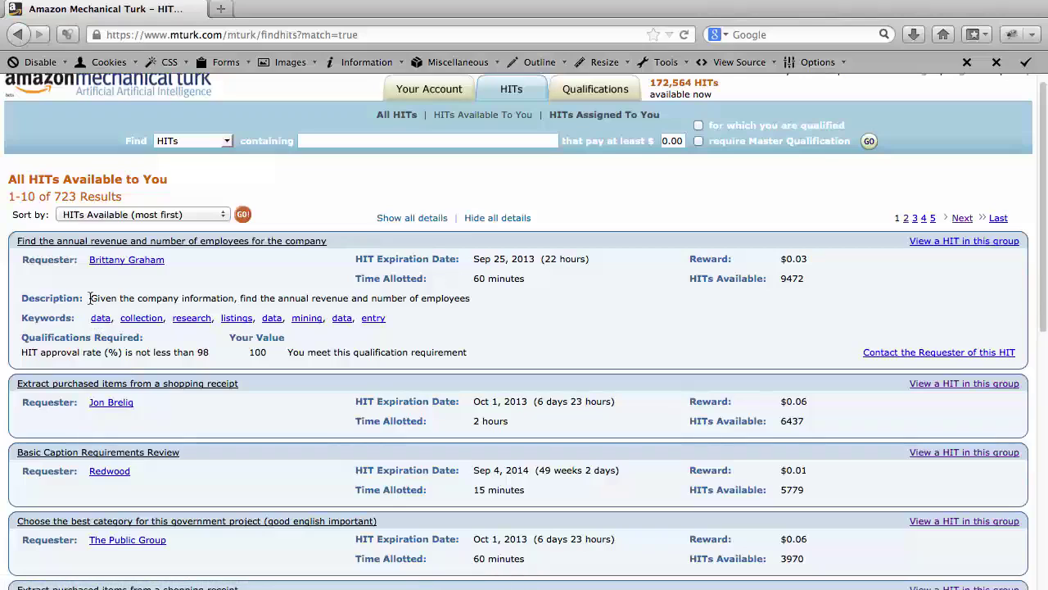
left_click_drag(90, 298, 479, 301)
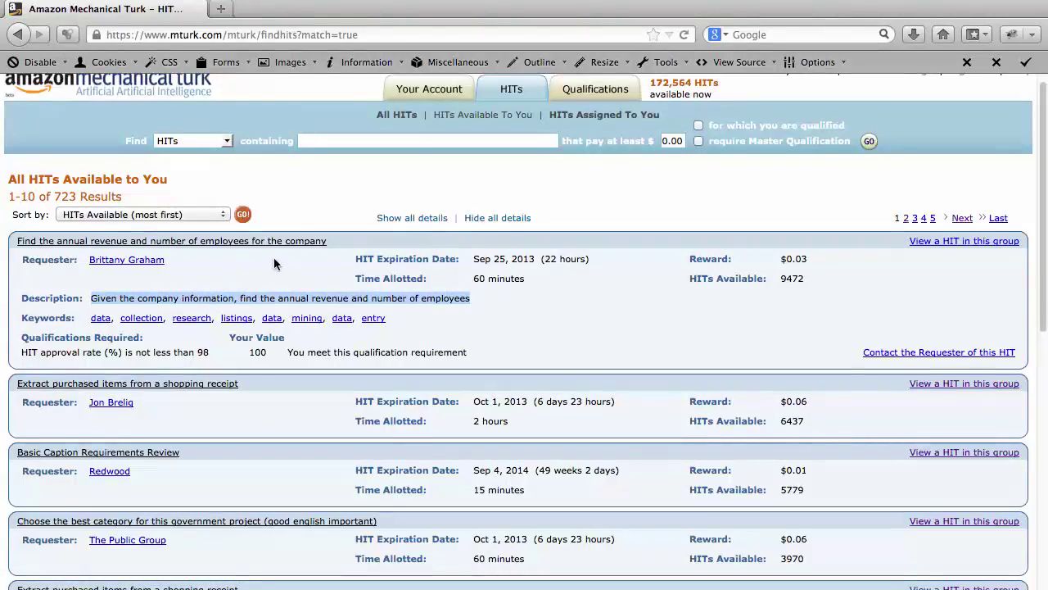
- Highlight the number of HITs available, the reward and the time allotted of the expanded annual revenue HIT
double_click(792, 279)
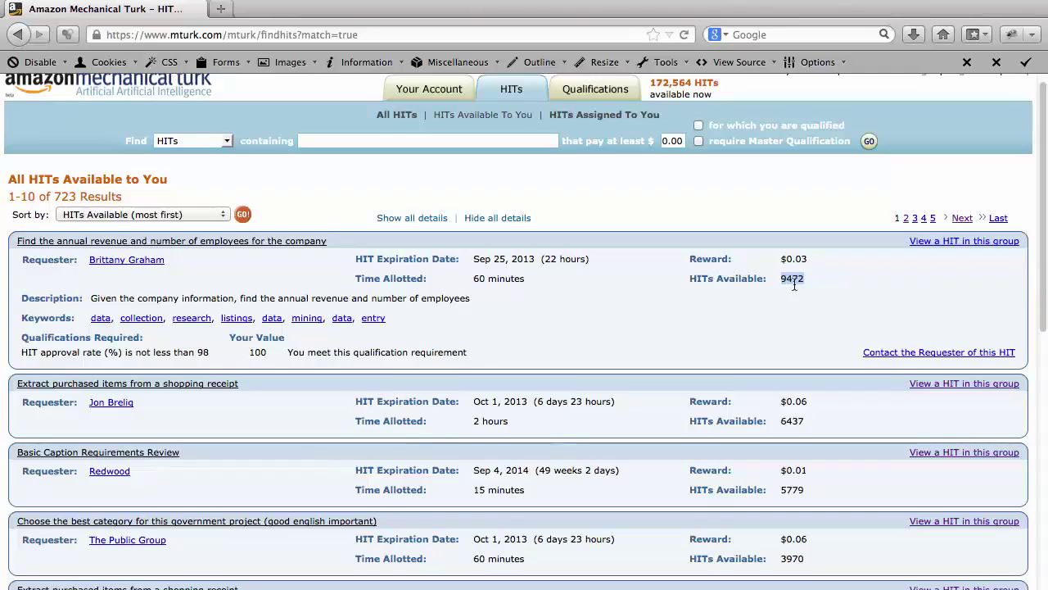
double_click(794, 279)
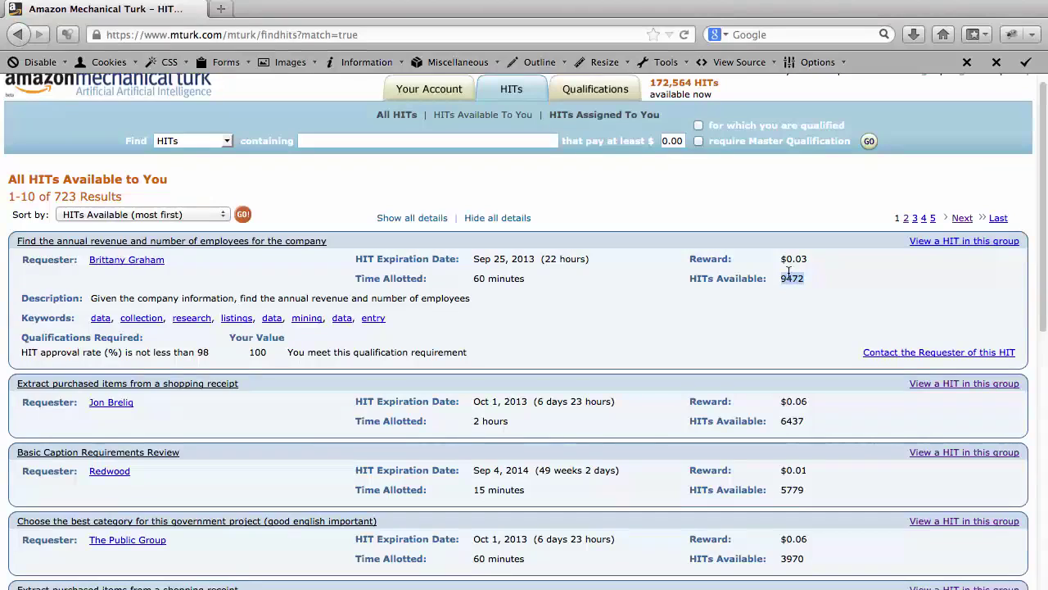
left_click(791, 278)
left_click_drag(782, 258, 815, 259)
left_click_drag(474, 278, 521, 283)
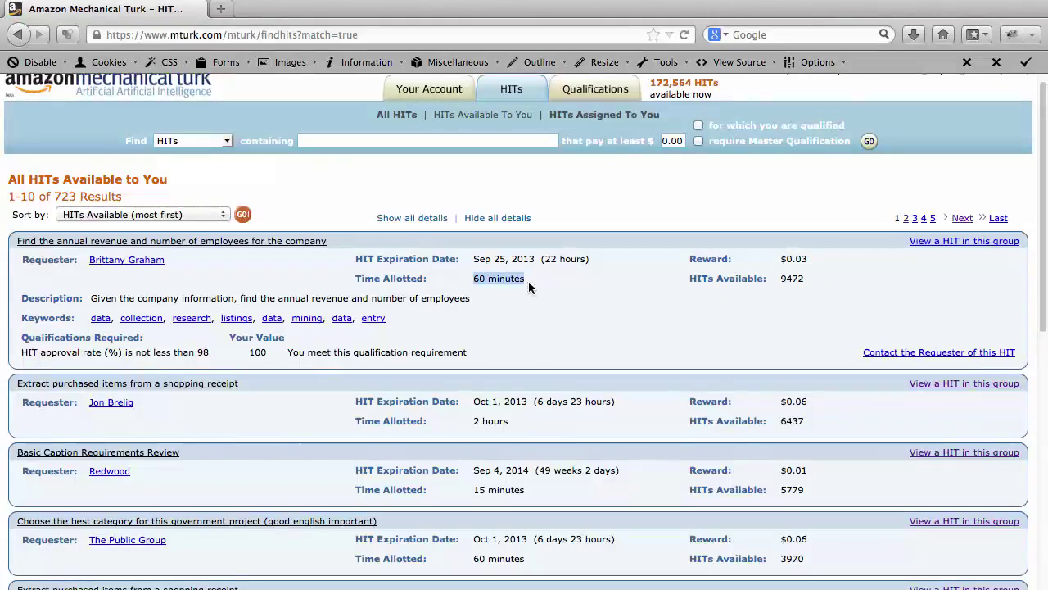
left_click(528, 281)
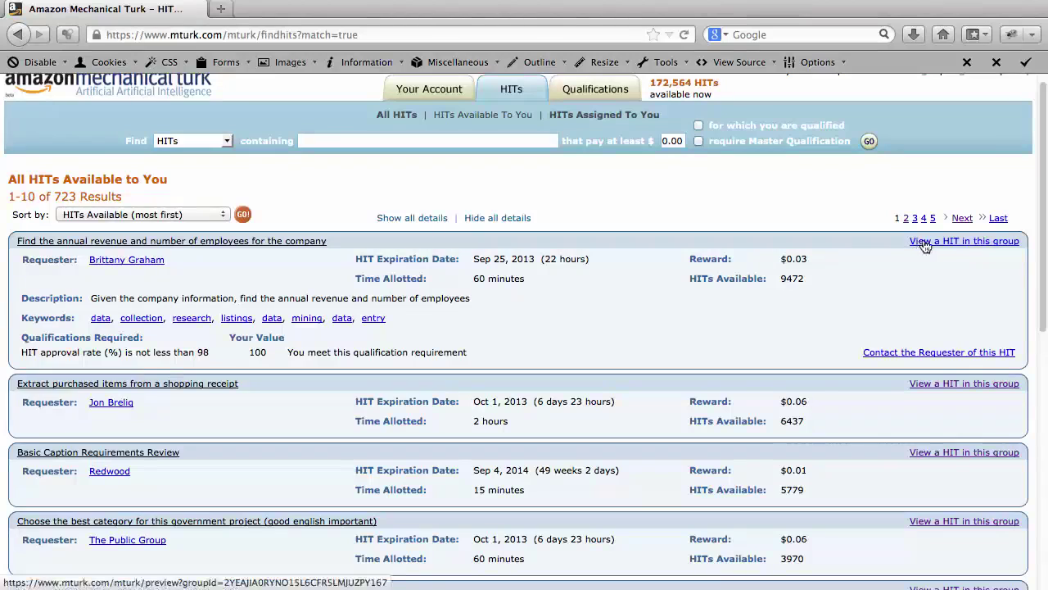
- Preview a HIT from the annual revenue group and read its instructions through to the answer fields
left_click(1000, 243)
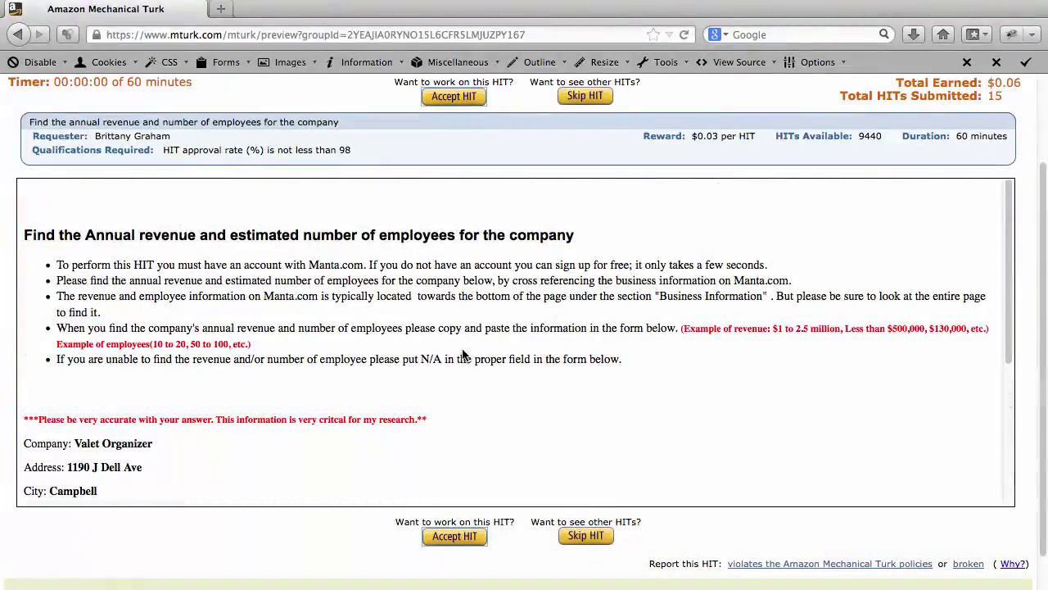
scroll(296, 423, "down", 1)
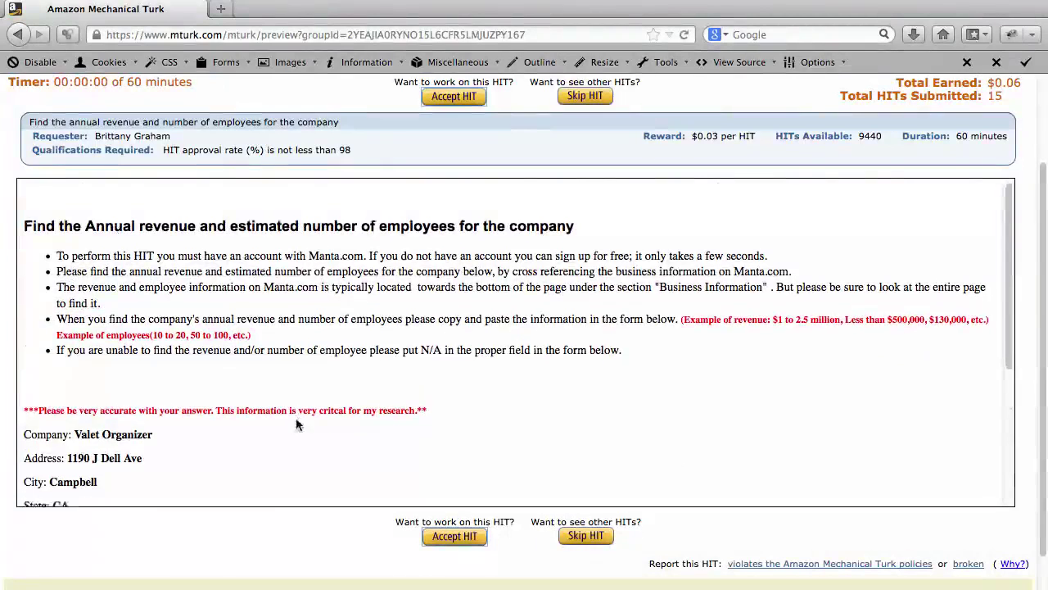
scroll(297, 417, "down", 5)
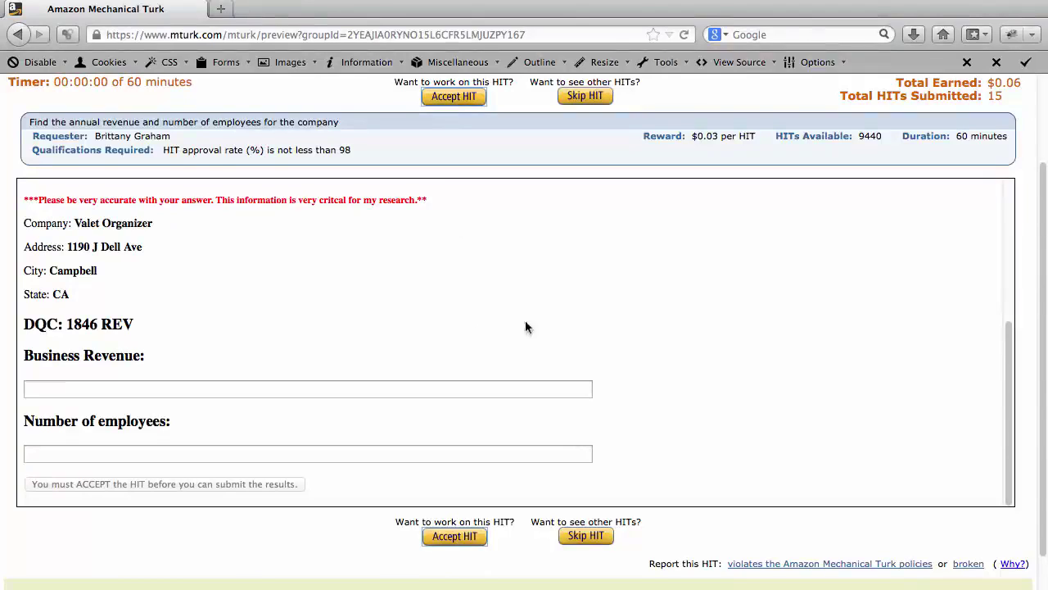
- Skip the previewed HIT and examine the company details and answer fields of the next one in the group
left_click(585, 96)
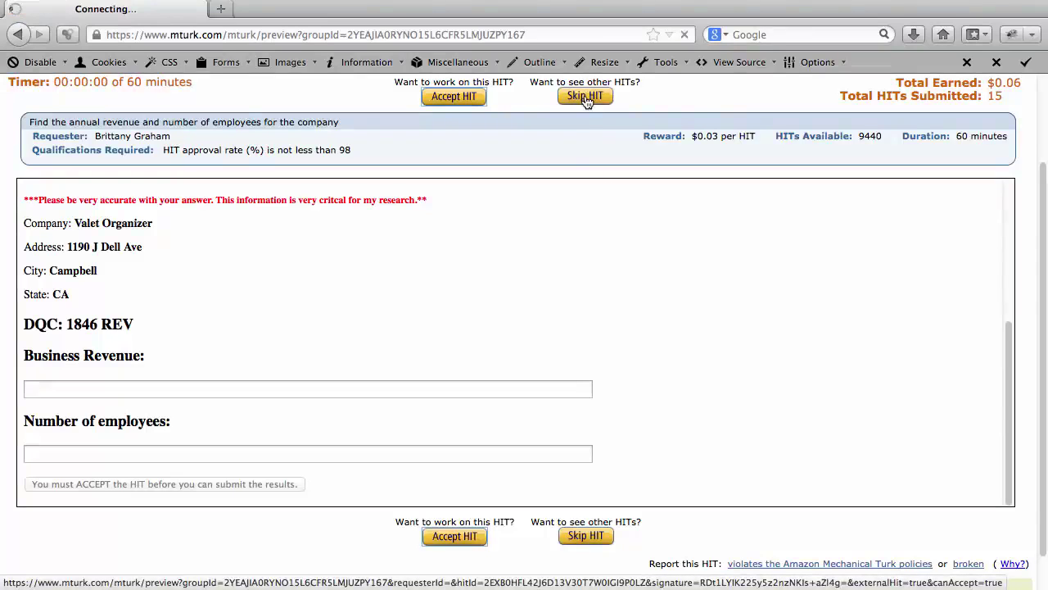
scroll(501, 405, "down", 2)
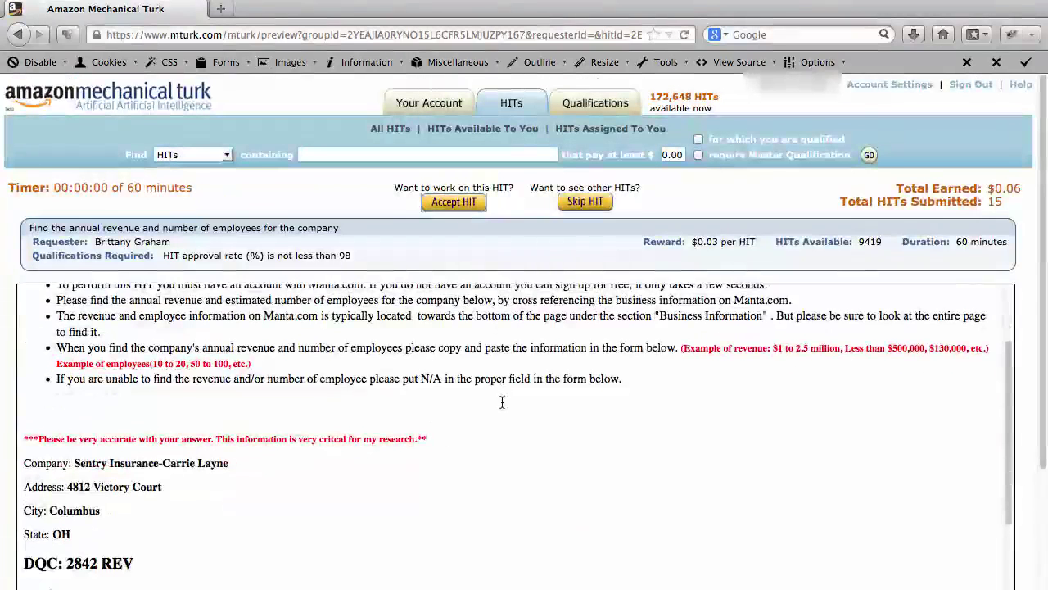
scroll(779, 432, "down", 3)
scroll(858, 219, "down", 1)
scroll(602, 415, "down", 2)
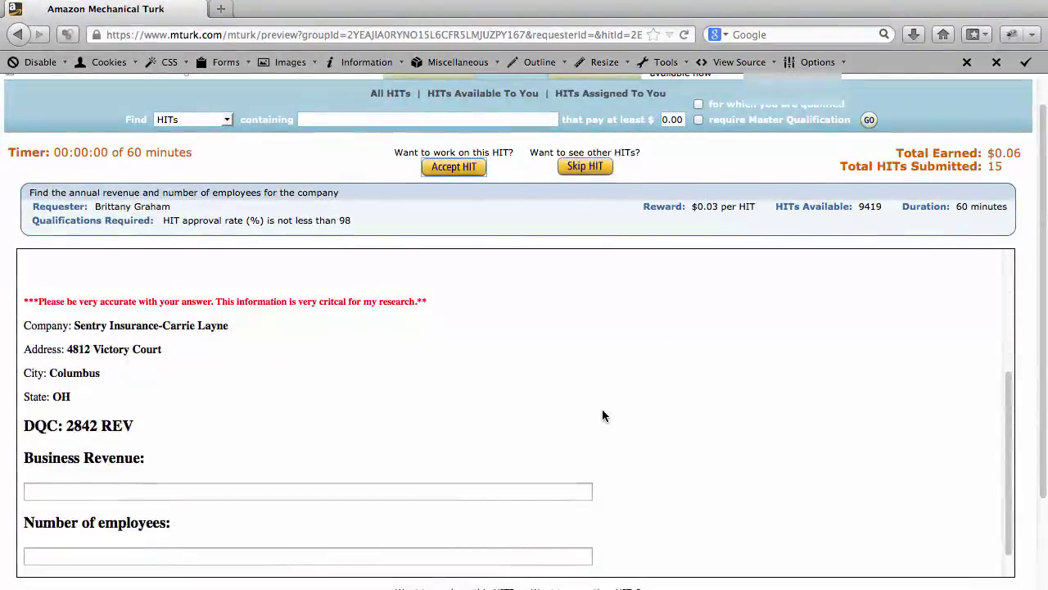
scroll(602, 415, "down", 1)
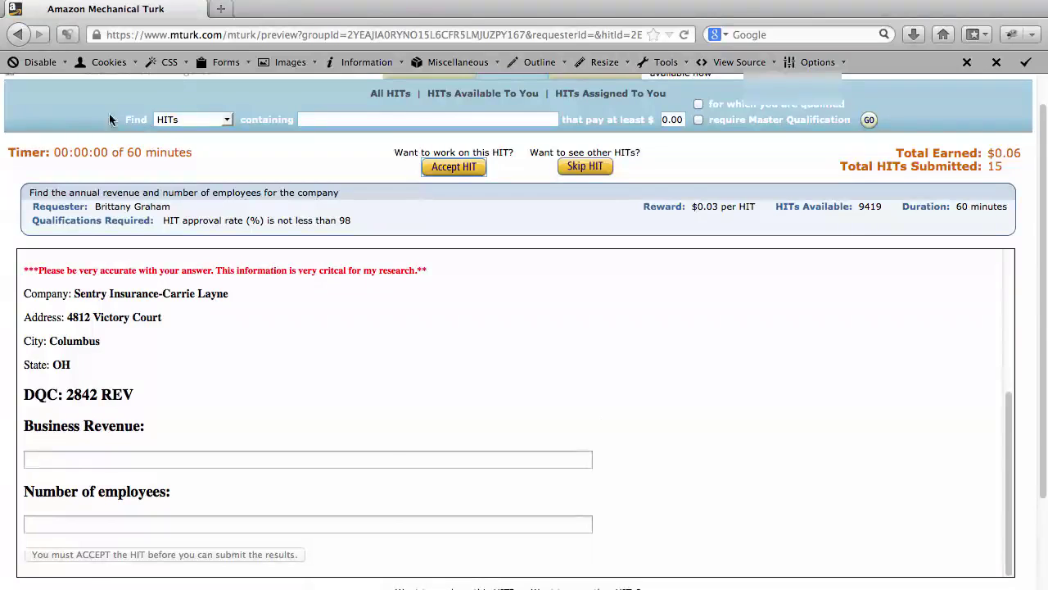
scroll(95, 122, "up", 1)
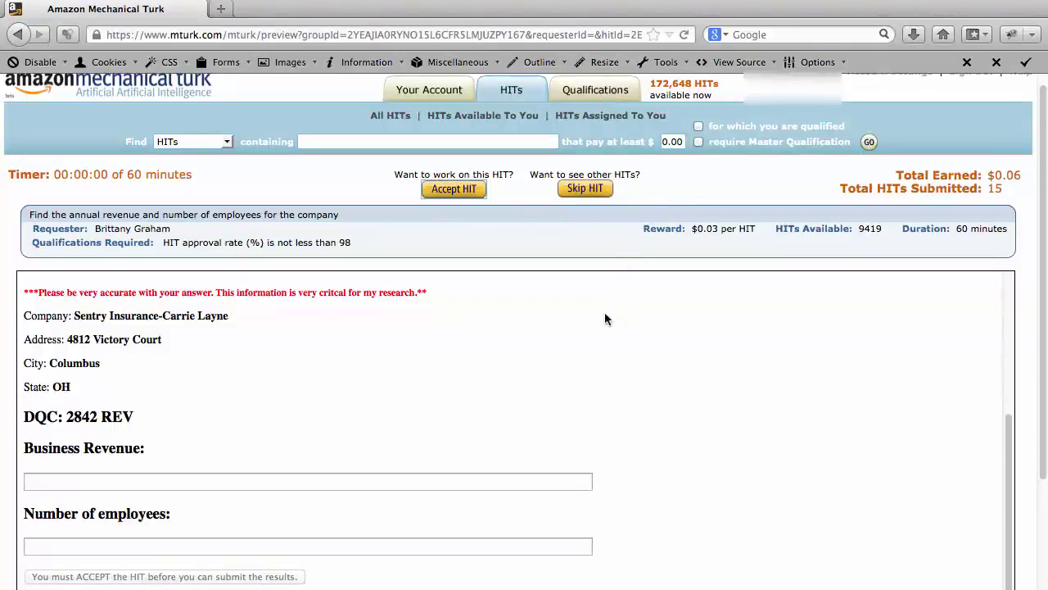
scroll(311, 219, "down", 3)
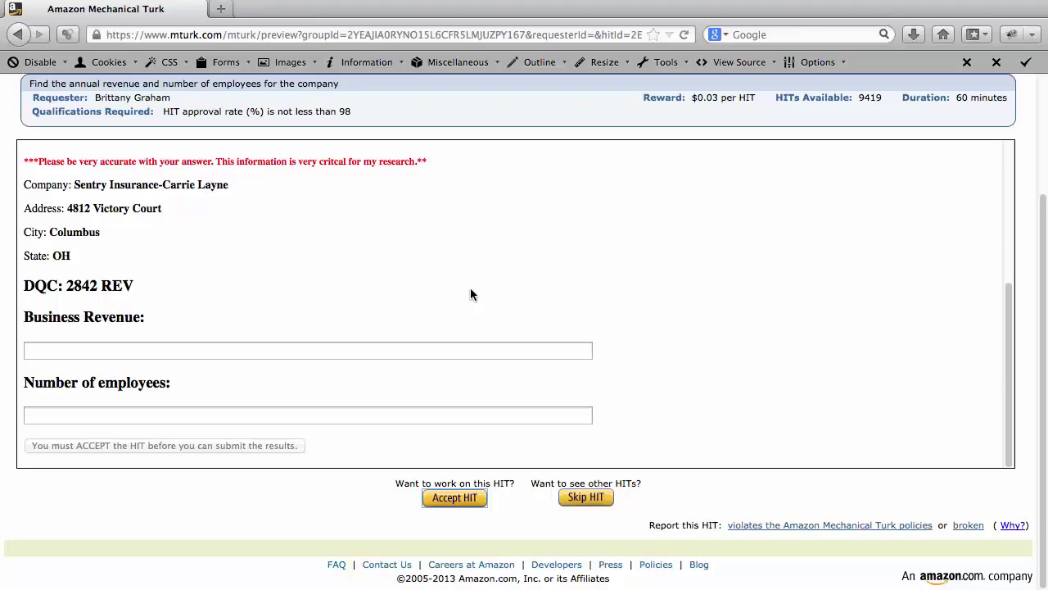
- Open the qualifications assigned to you and expand the descriptions of HIT approval rate and HIT rejection rate
scroll(584, 90, "up", 3)
left_click(587, 104)
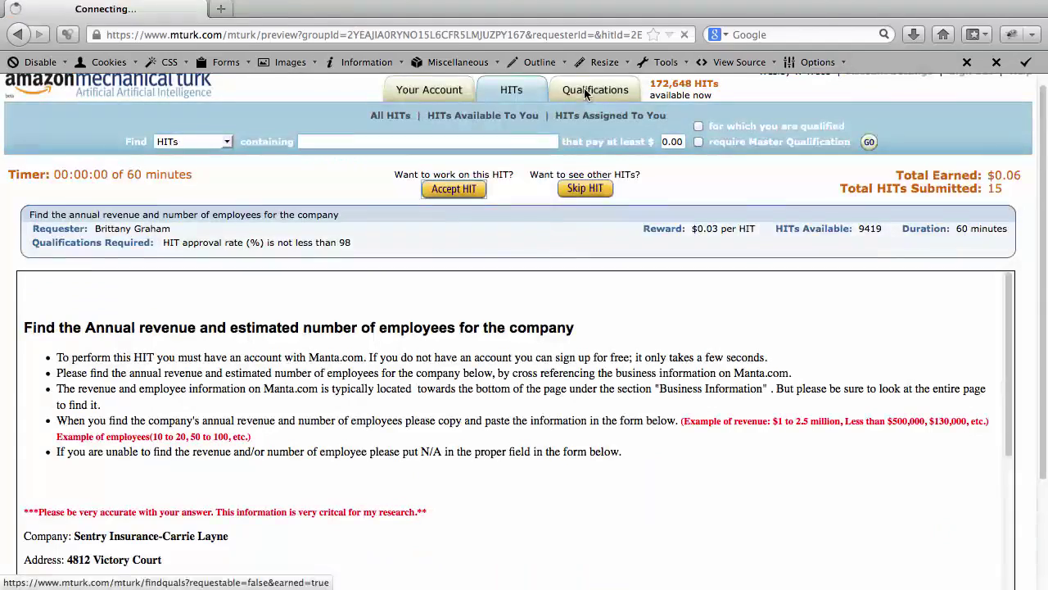
scroll(586, 127, "down", 1)
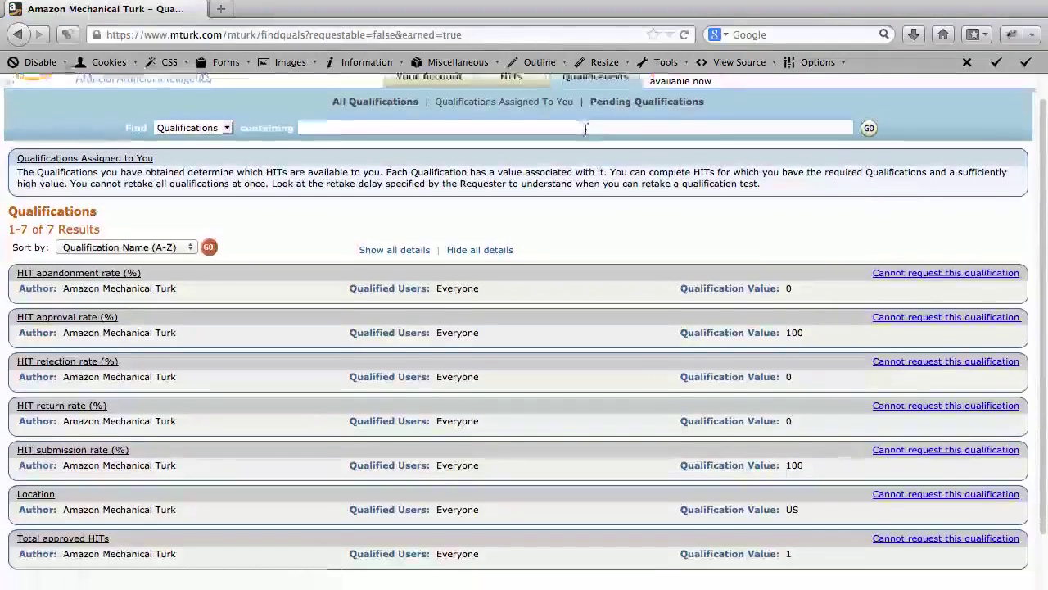
scroll(585, 129, "up", 1)
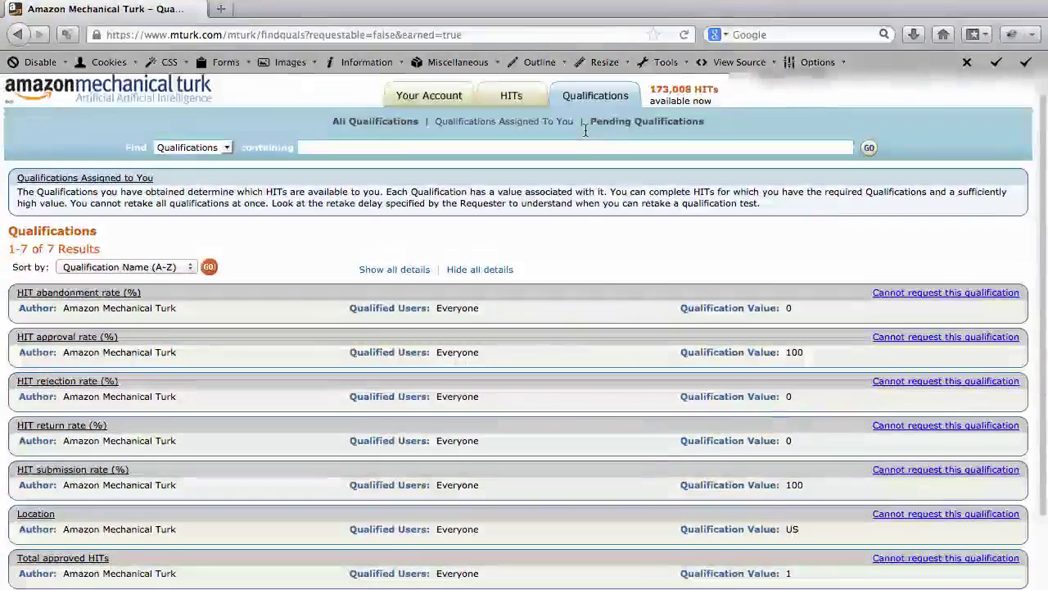
scroll(585, 128, "down", 1)
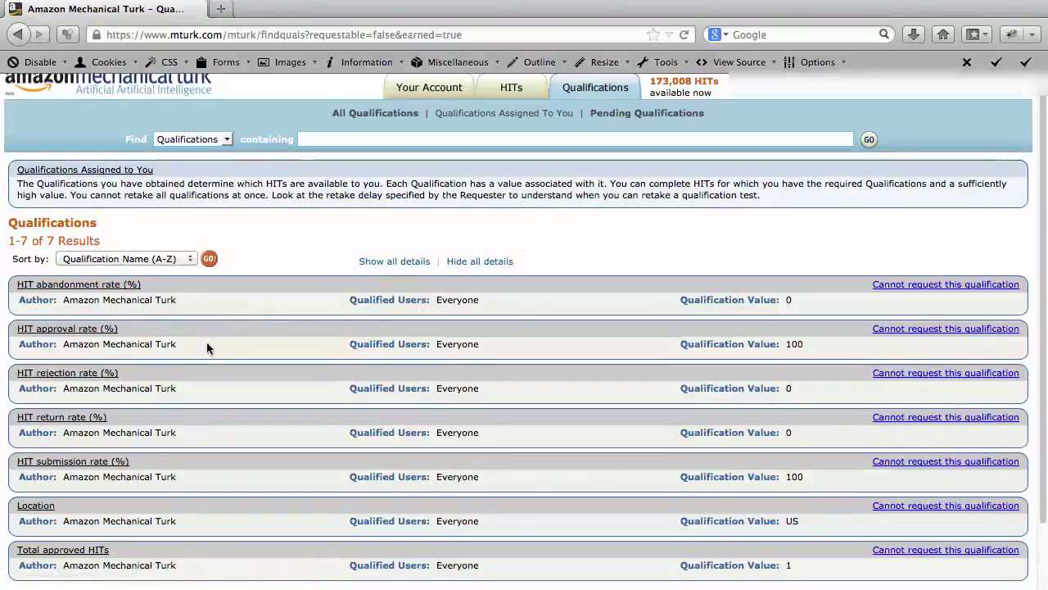
left_click(62, 331)
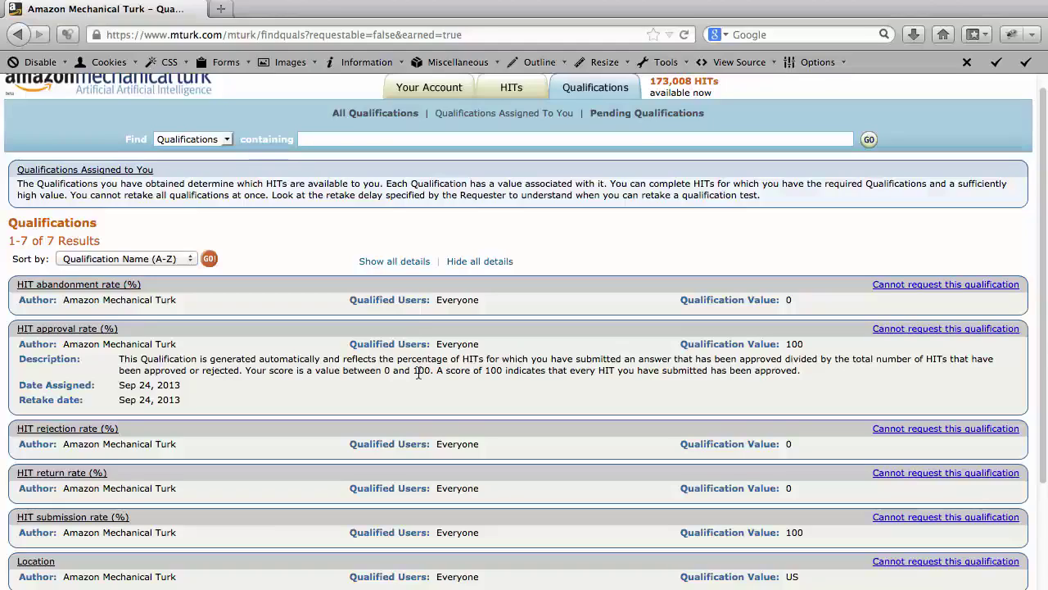
left_click(259, 425)
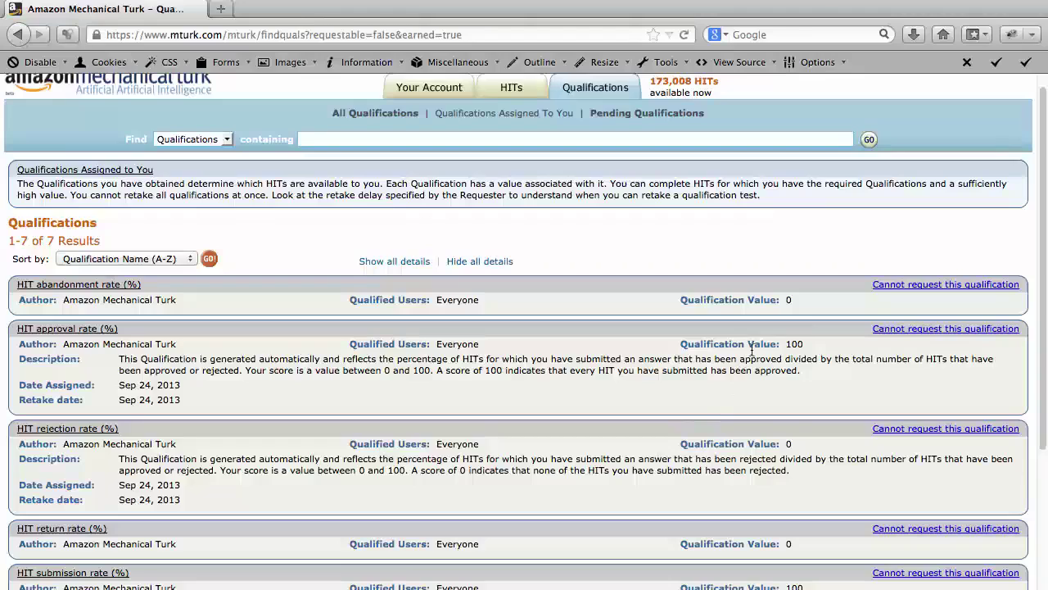
- Highlight the qualification values of the HIT approval rate and the HIT rejection rate to compare them
mouse_move(763, 344)
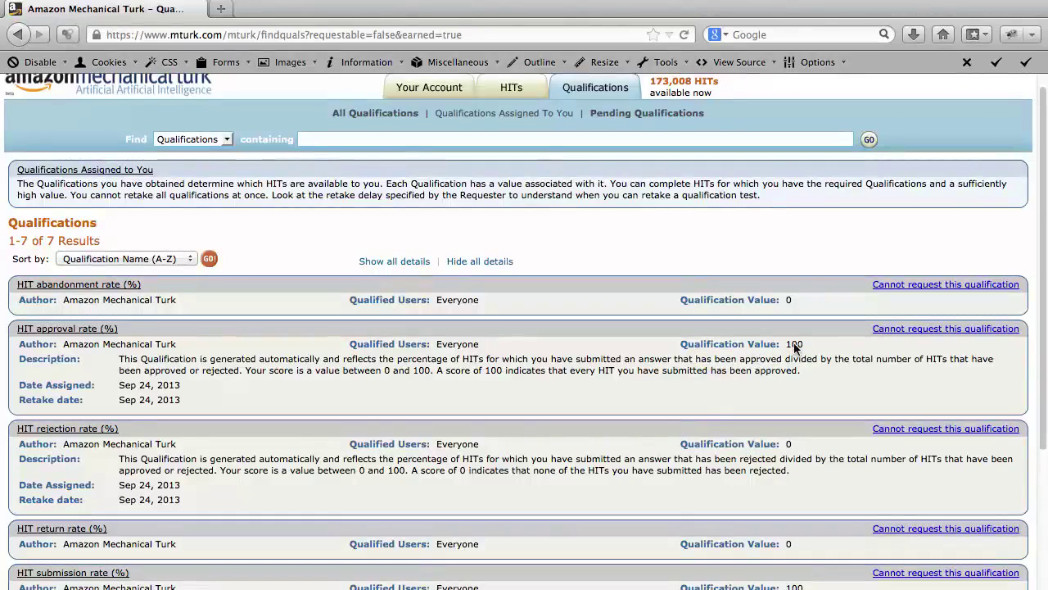
double_click(795, 344)
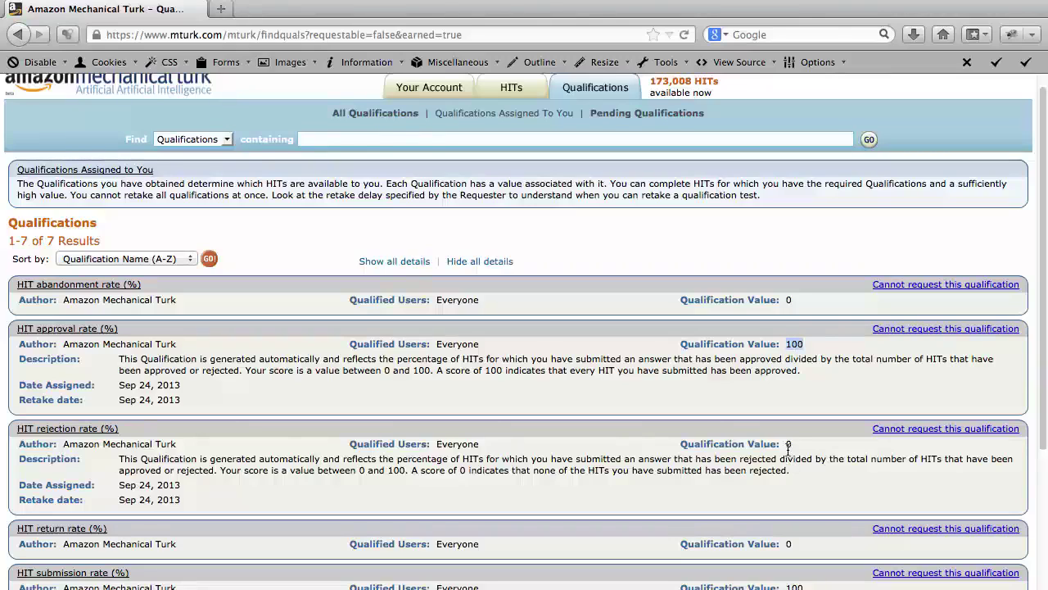
left_click(788, 448)
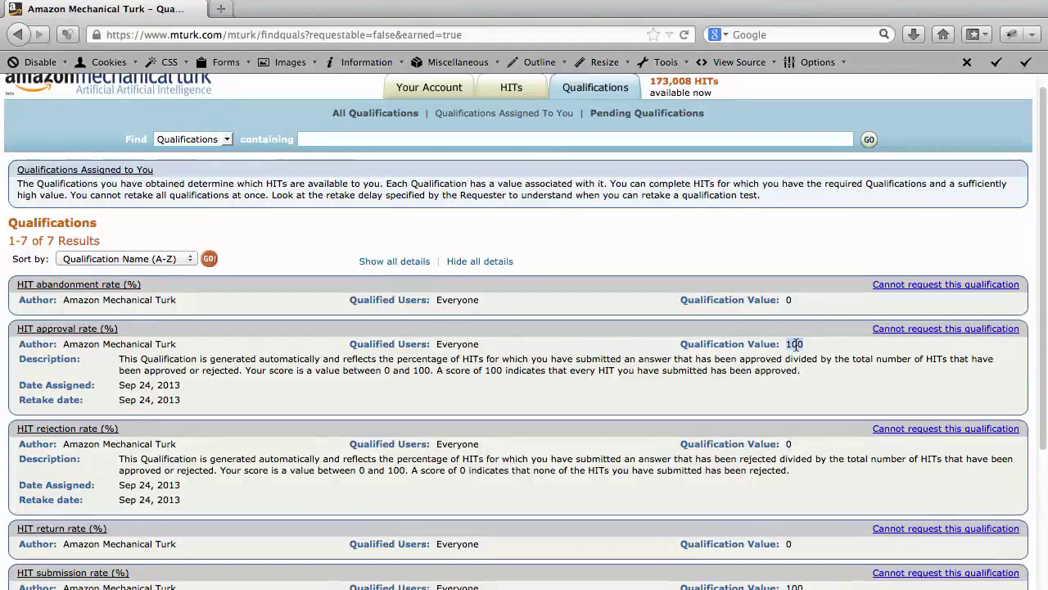
left_click(791, 446)
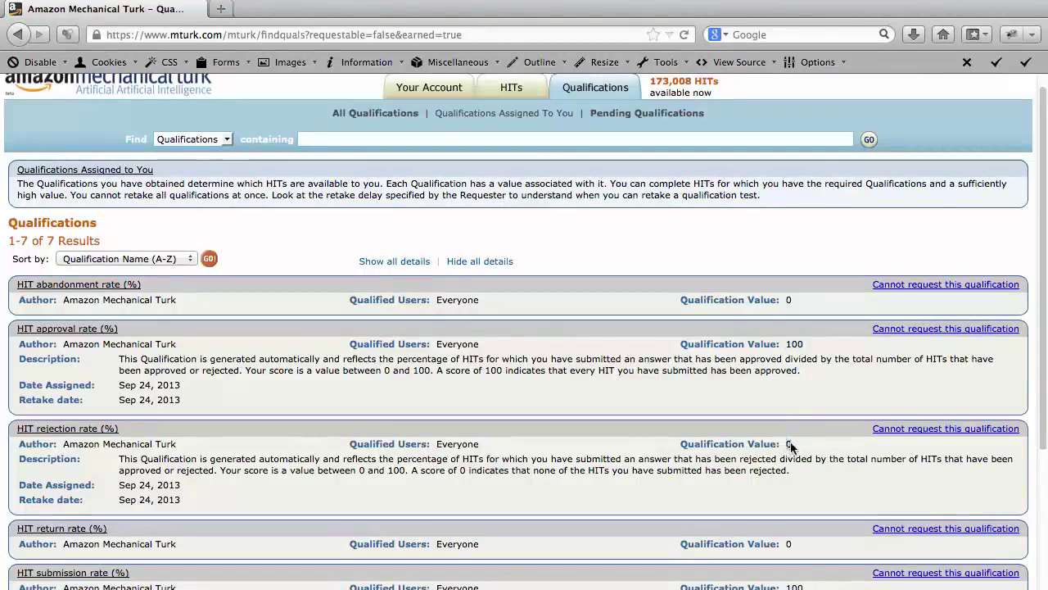
double_click(791, 446)
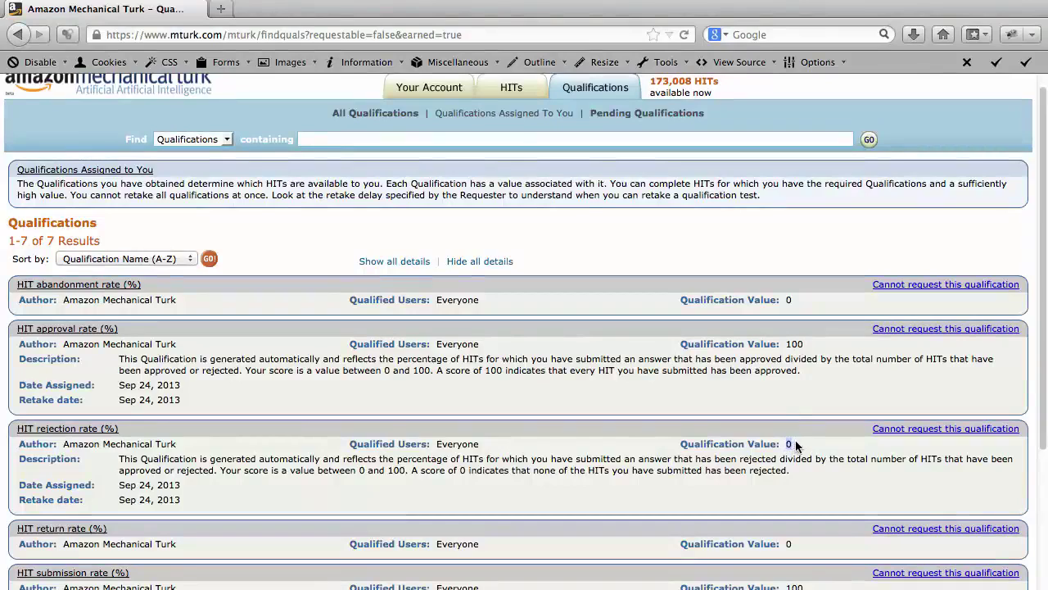
double_click(794, 344)
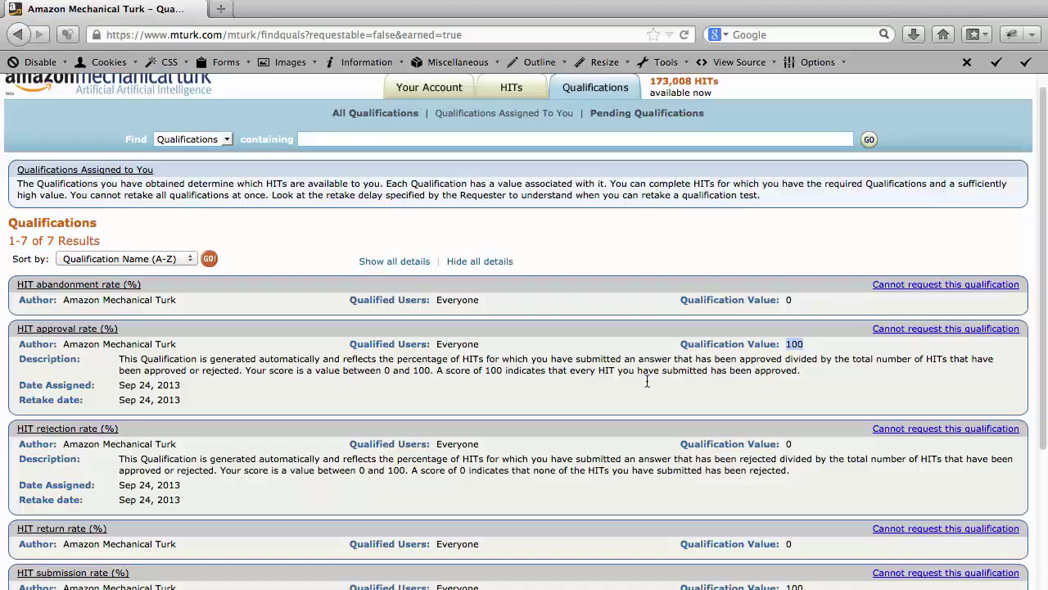
- Return to the list of all HITs and expand the details of the annual revenue and number of employees HIT
left_click(510, 90)
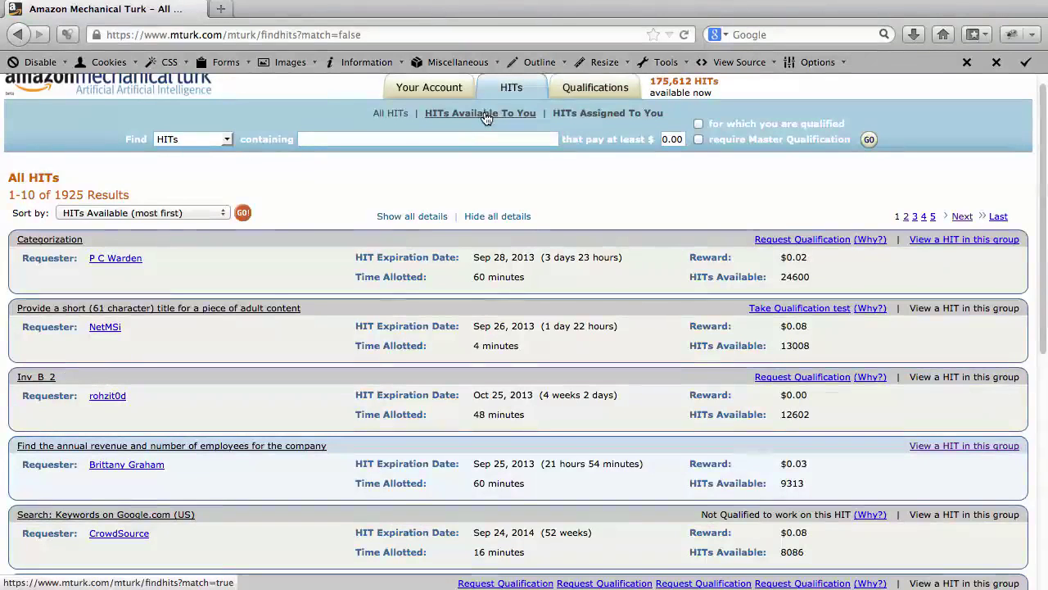
left_click(391, 114)
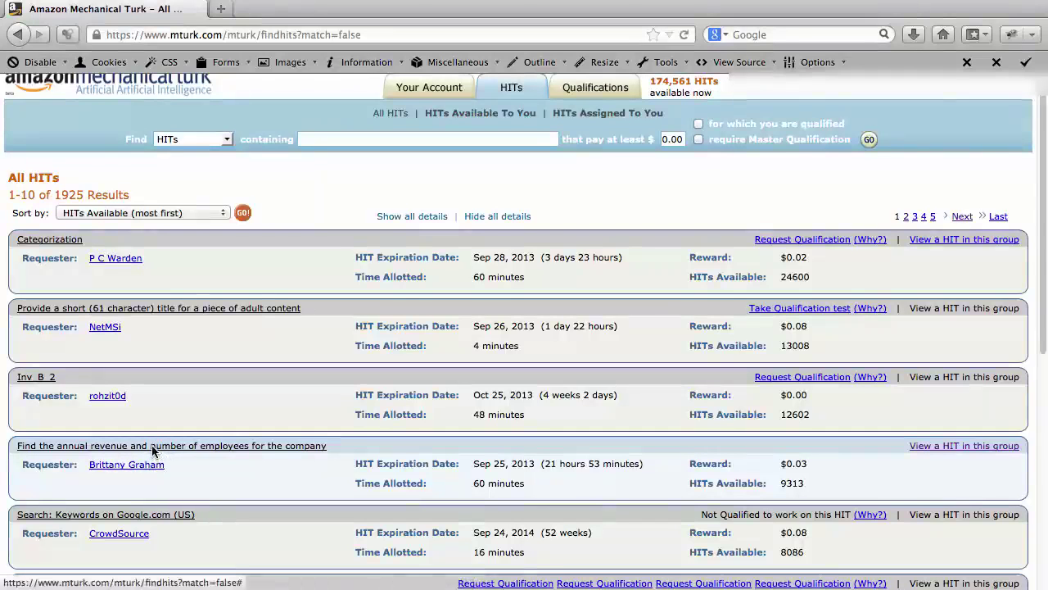
left_click(154, 446)
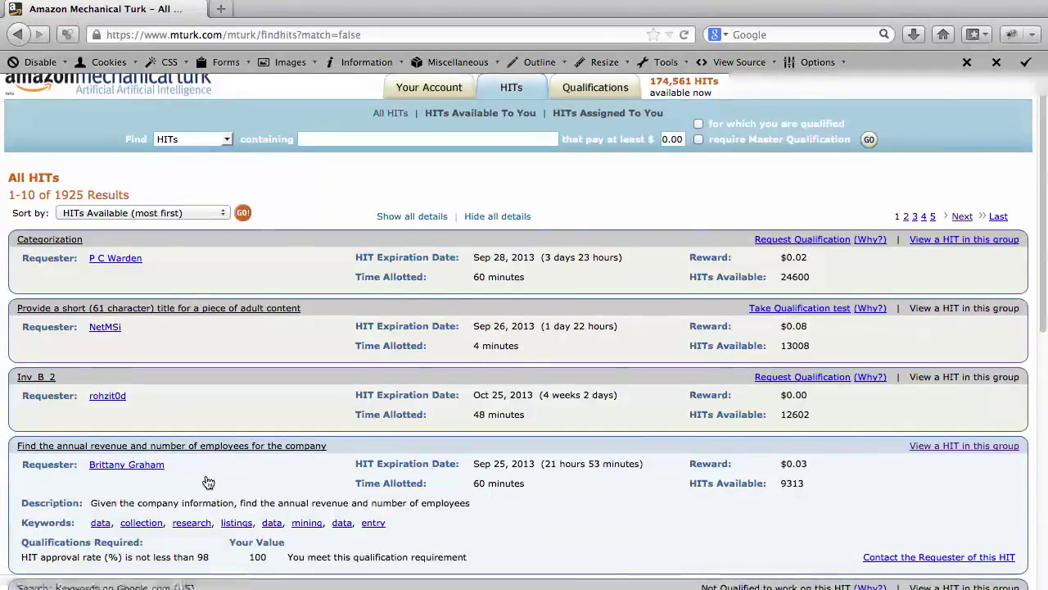
- Highlight the approval rate requirement of the annual revenue HIT and your own value for it
scroll(208, 482, "down", 1)
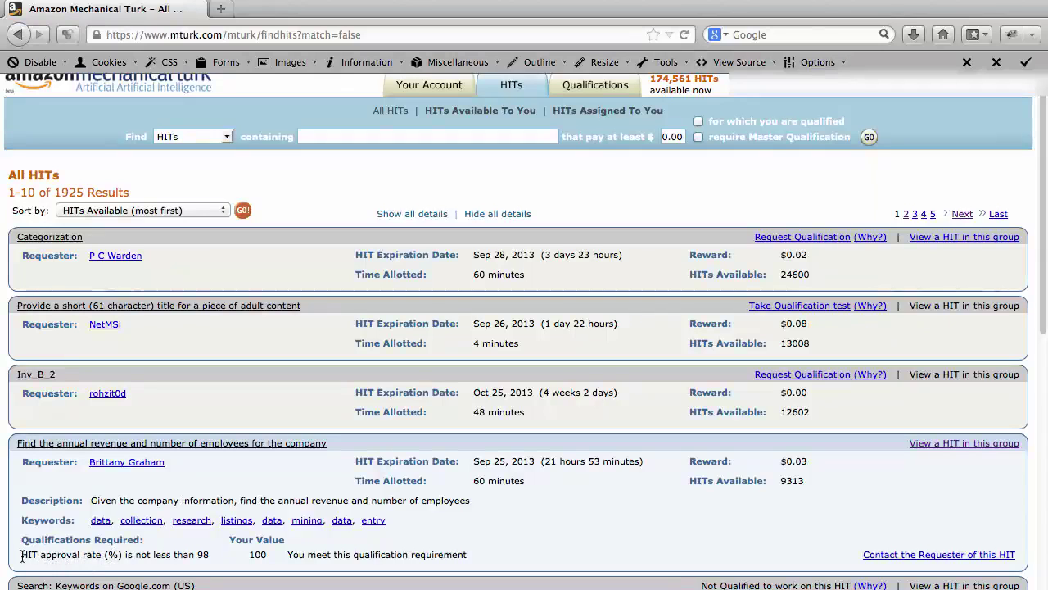
left_click_drag(21, 554, 213, 557)
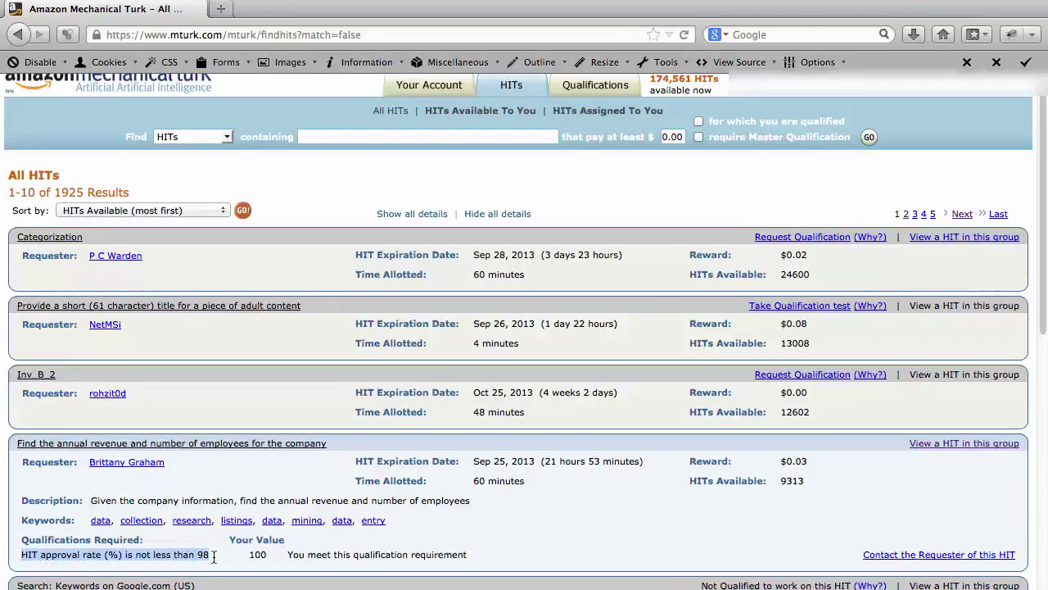
double_click(258, 556)
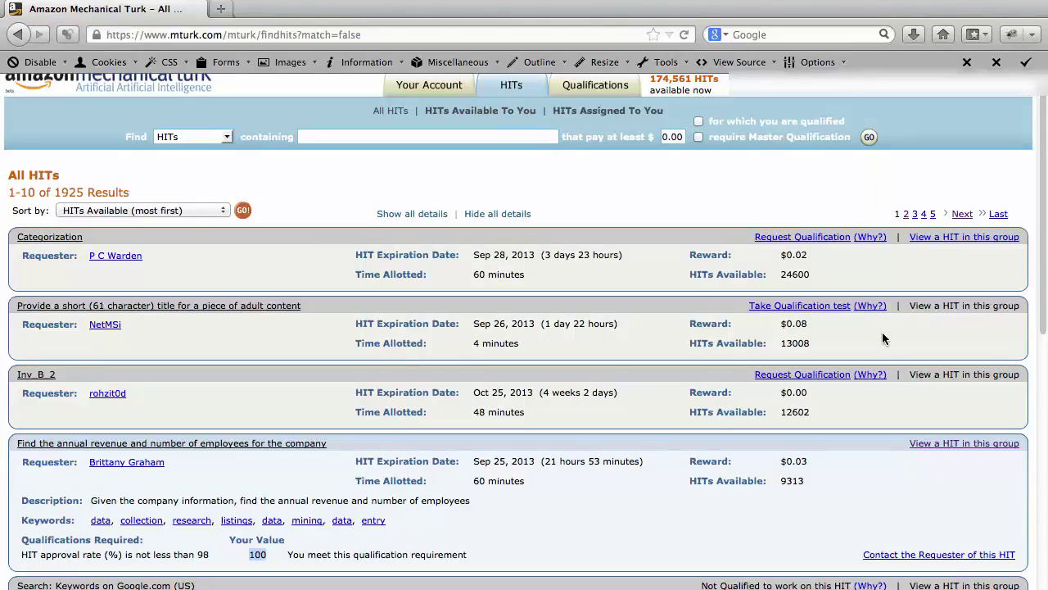
- Highlight the reward amounts of the Categorization HIT and the adult content title HIT to compare them
left_click_drag(792, 256, 807, 257)
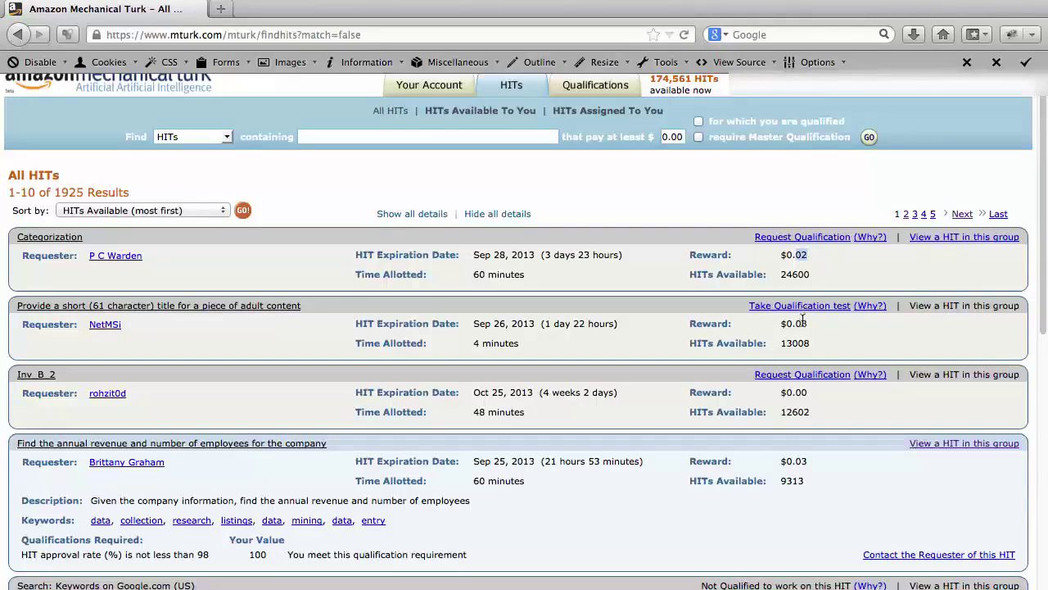
left_click_drag(796, 324, 809, 325)
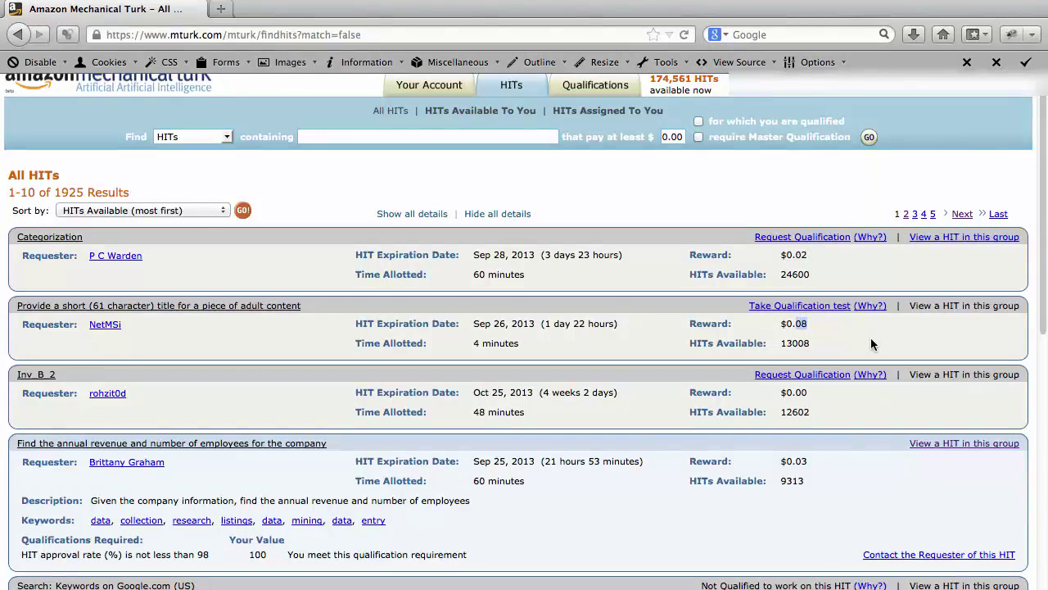
left_click(858, 495)
- Open your account overview and highlight the Approved, Rejected and Pending labels under submitted HITs and the Sep 23, 2013 status figures
left_click(434, 88)
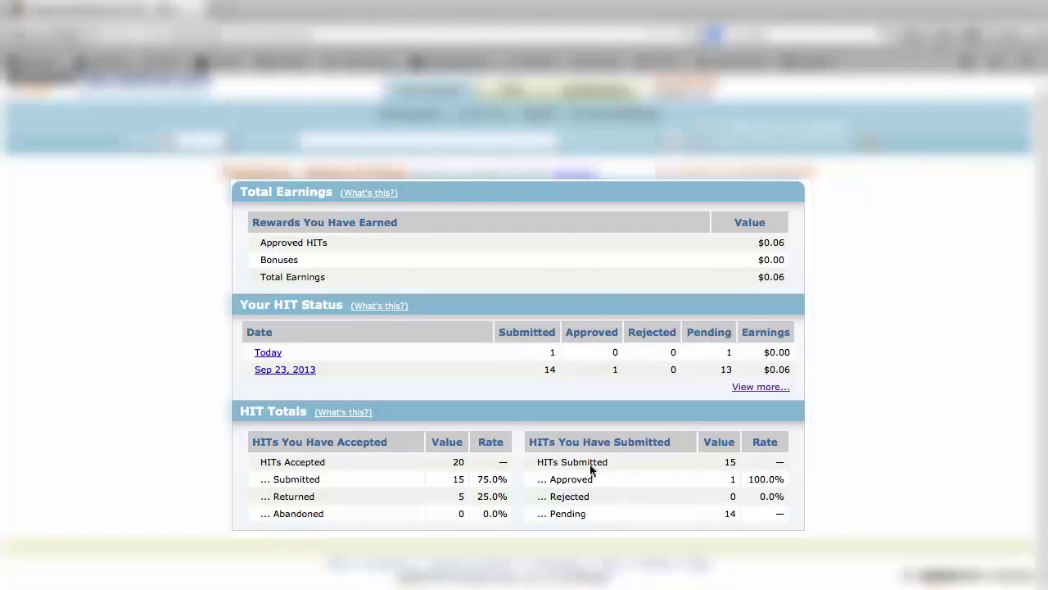
double_click(569, 481)
double_click(573, 497)
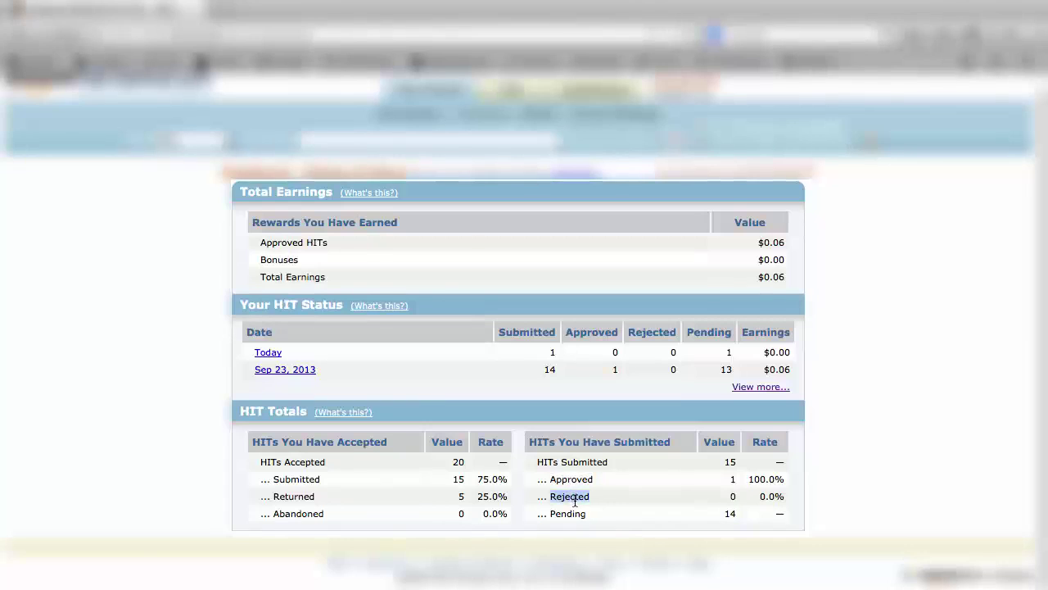
double_click(573, 514)
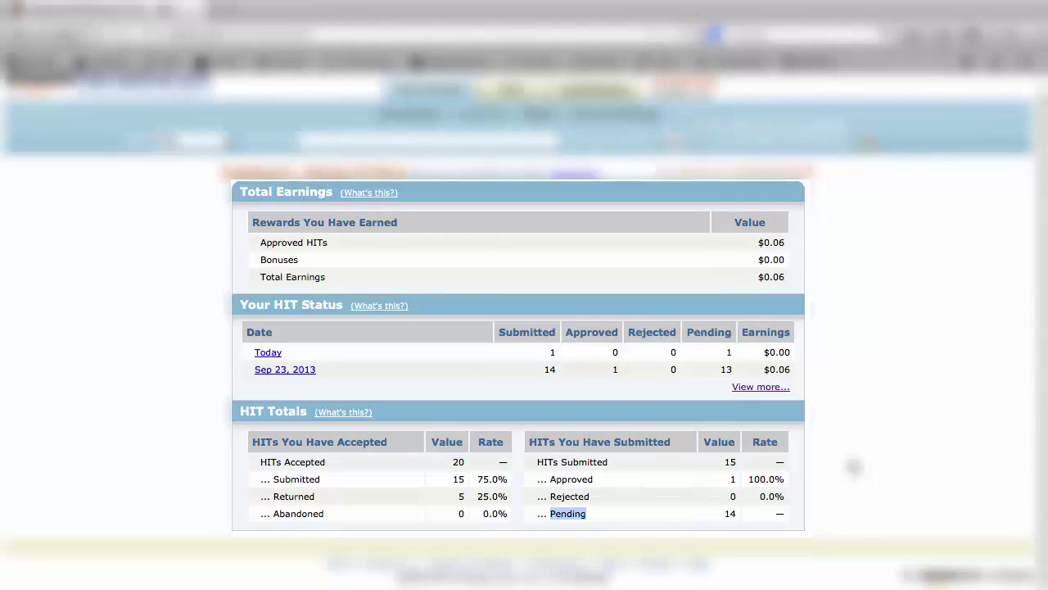
left_click(792, 370)
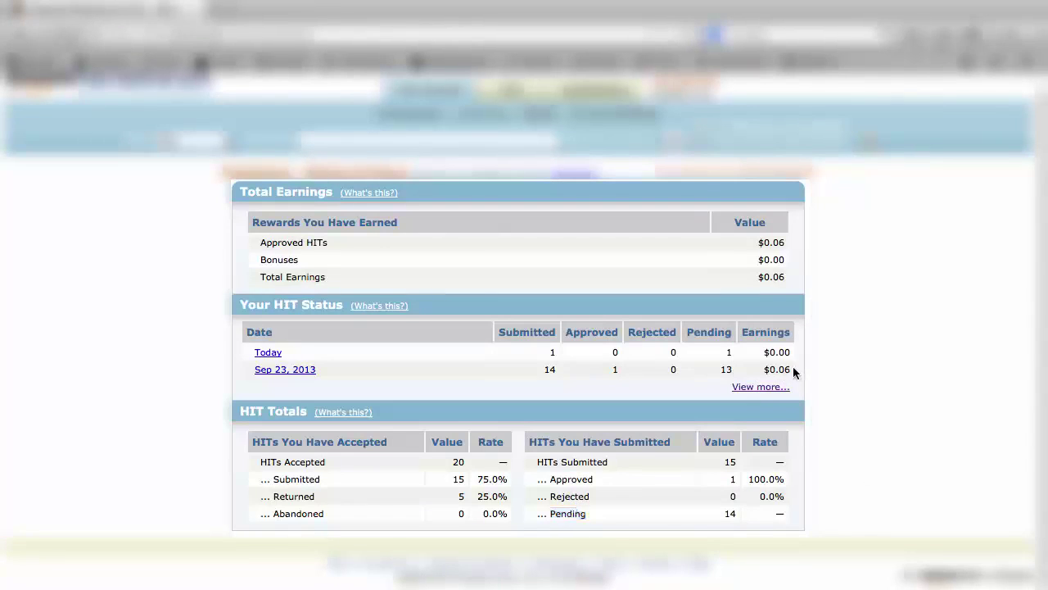
left_click_drag(794, 371, 496, 369)
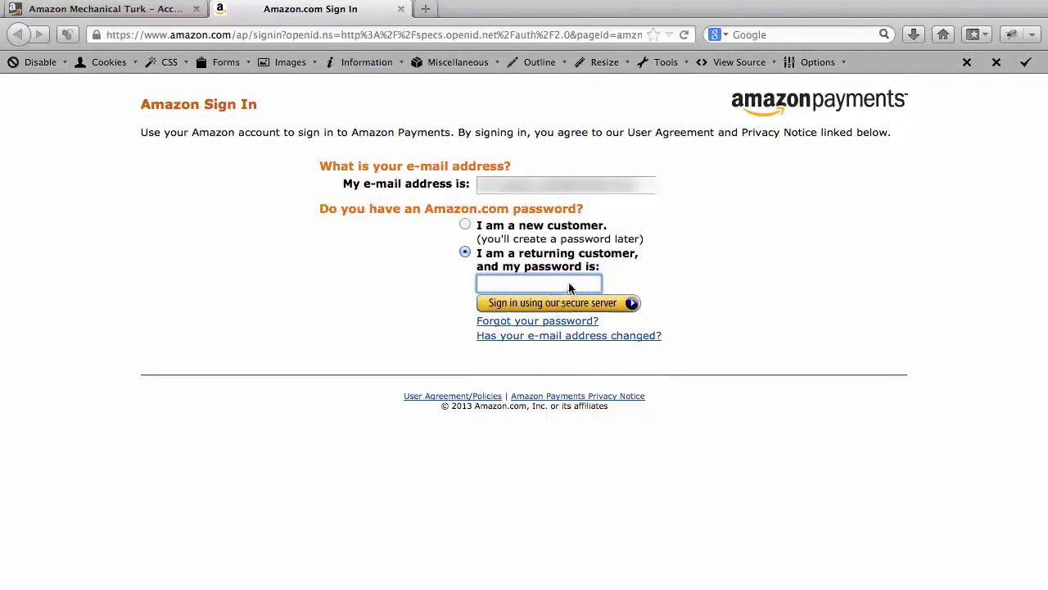
- Enter the account password as a returning customer and sign in to Amazon Payments
type("••••••••••")
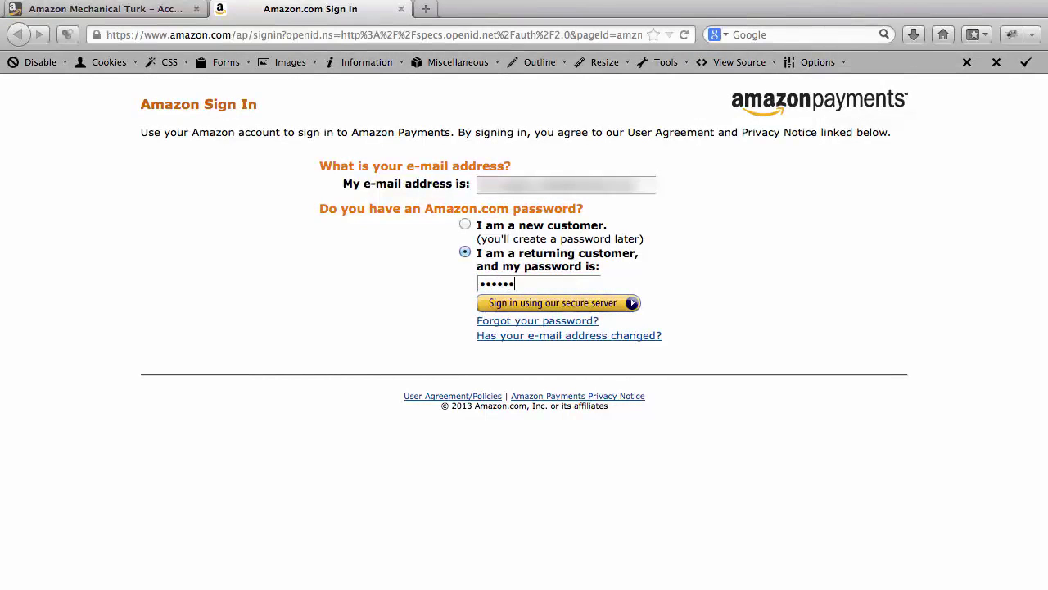
type("•")
key("Return")
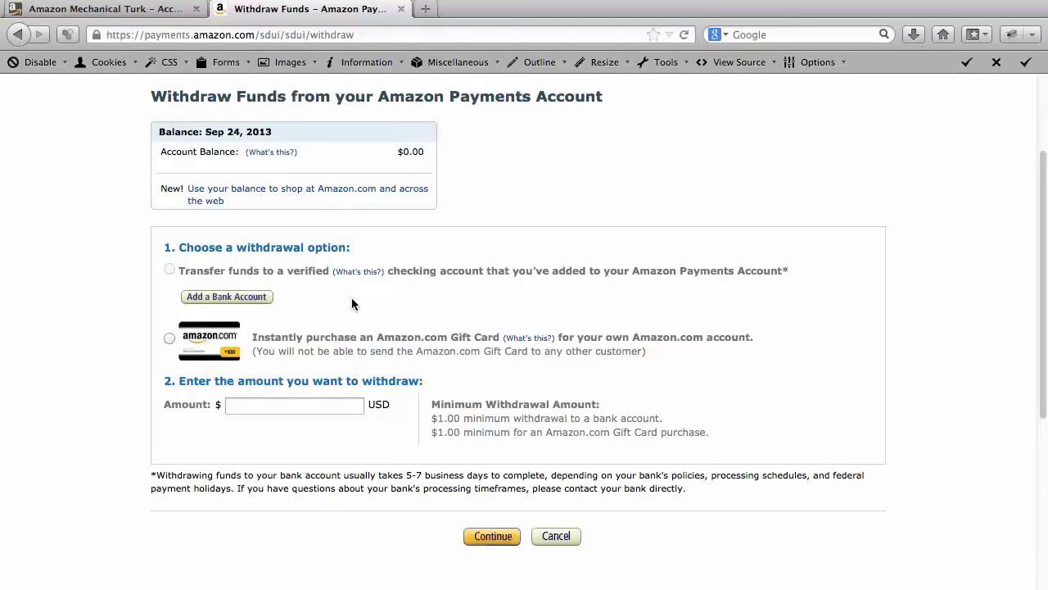
- Look over the withdrawal options and minimum amounts, and highlight the account balance and the note on using it to shop
scroll(352, 301, "up", 3)
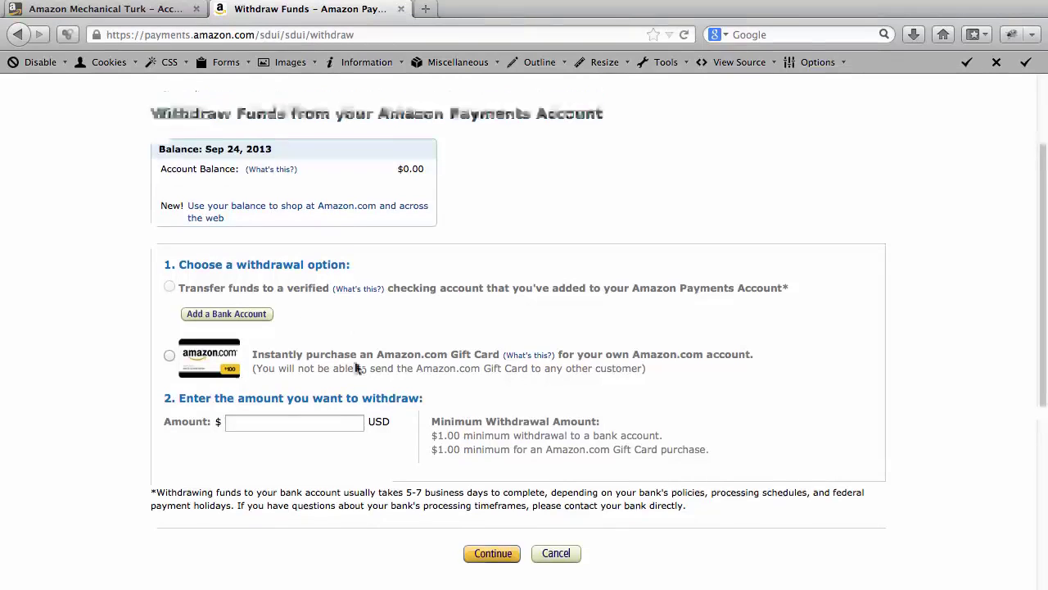
scroll(356, 369, "down", 5)
scroll(356, 370, "down", 2)
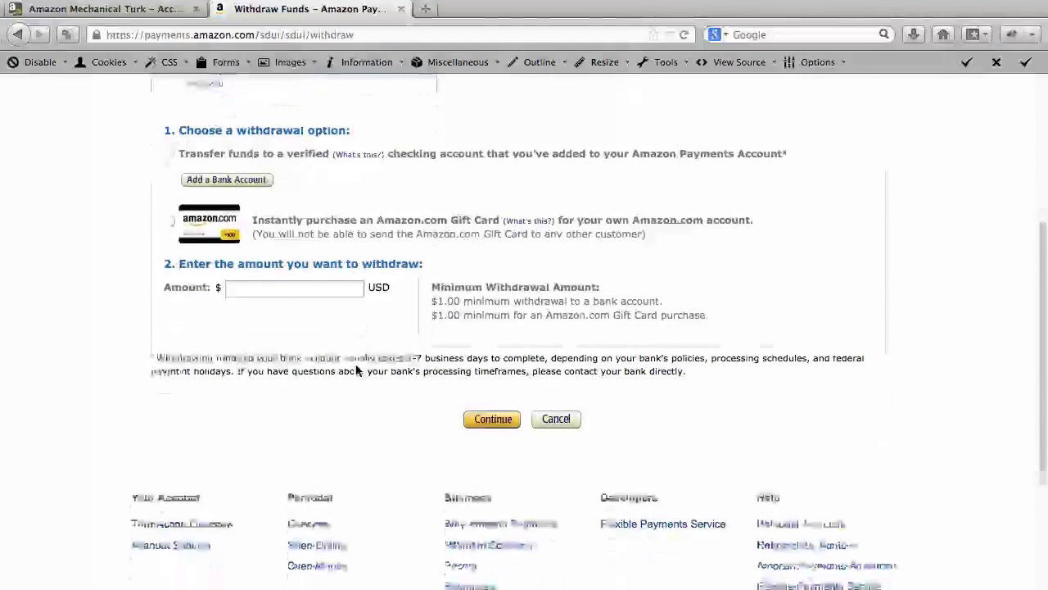
scroll(356, 370, "up", 3)
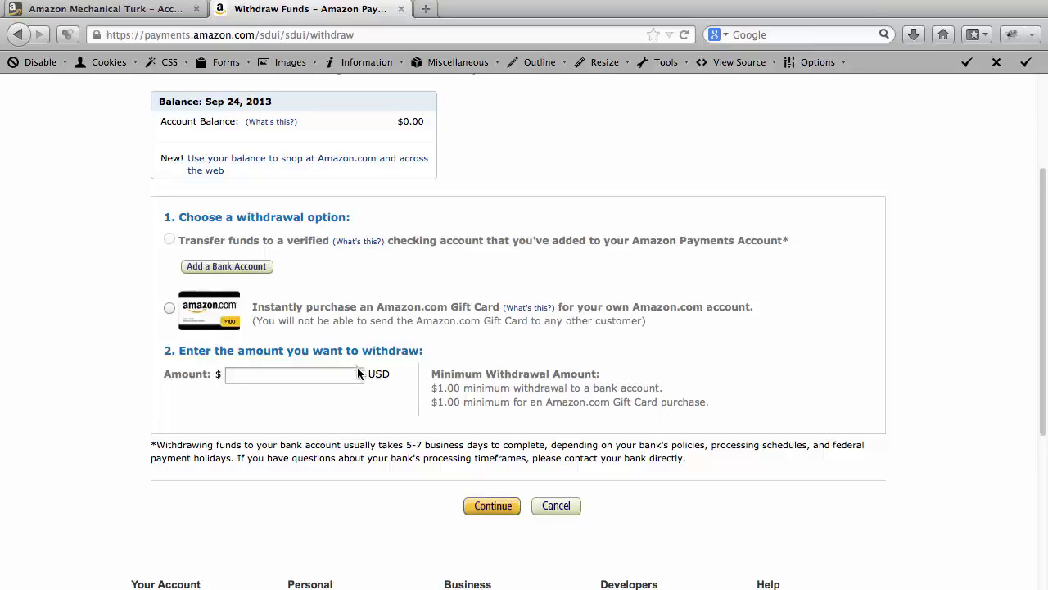
scroll(357, 371, "up", 1)
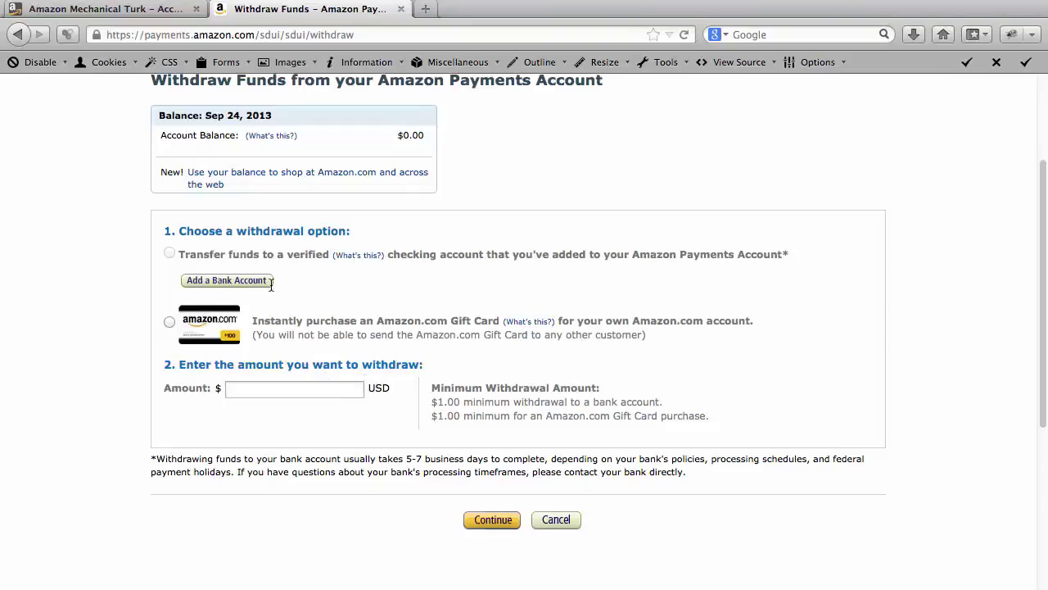
left_click_drag(467, 140, 160, 174)
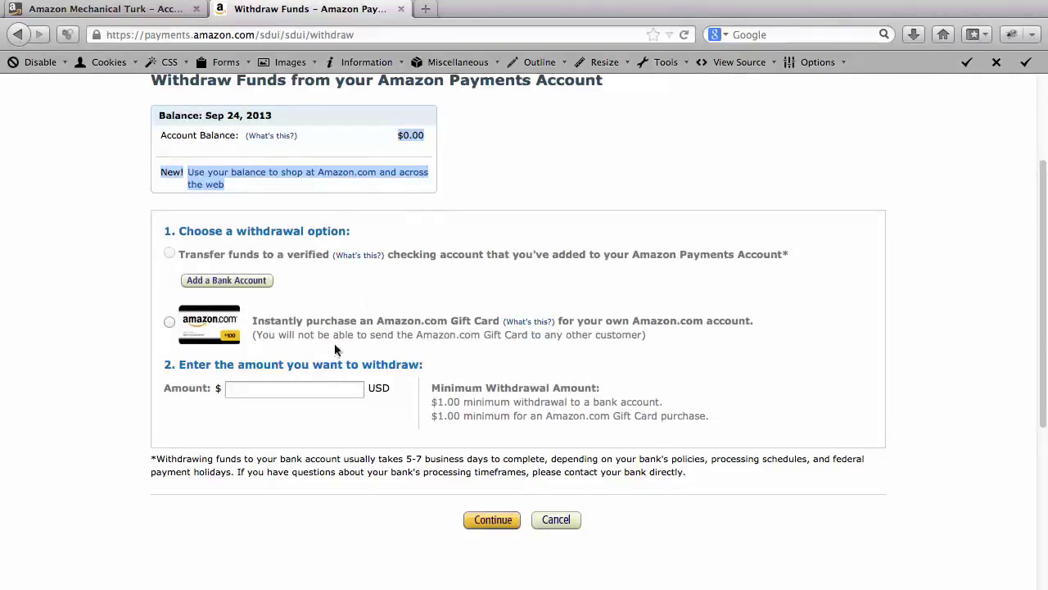
- Examine the withdrawal amount field and the option to purchase an Amazon.com Gift Card, highlighting "purchase" in its description
left_click(287, 388)
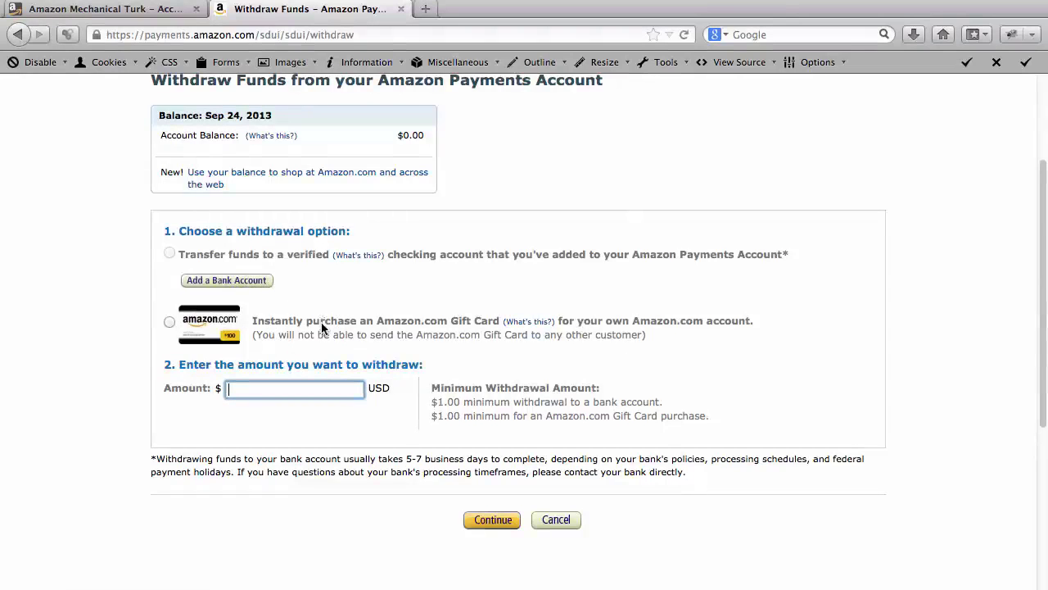
double_click(352, 321)
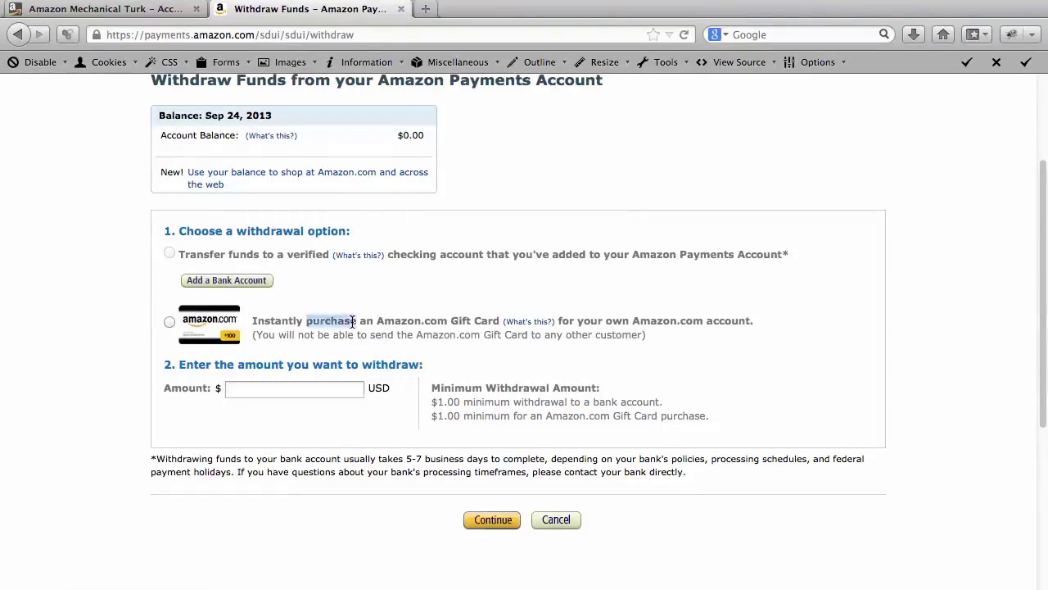
left_click(705, 398)
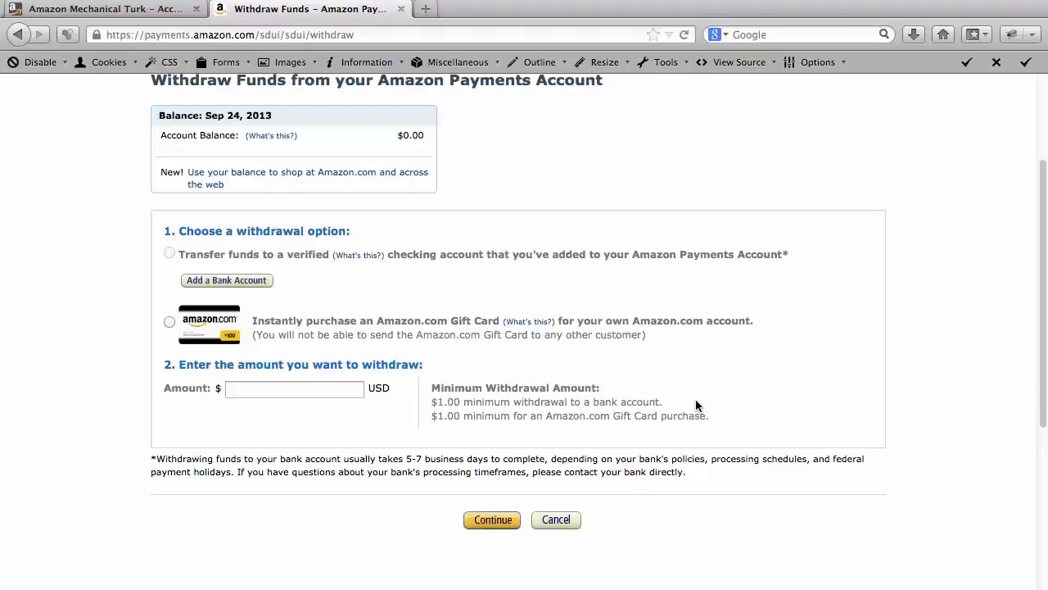